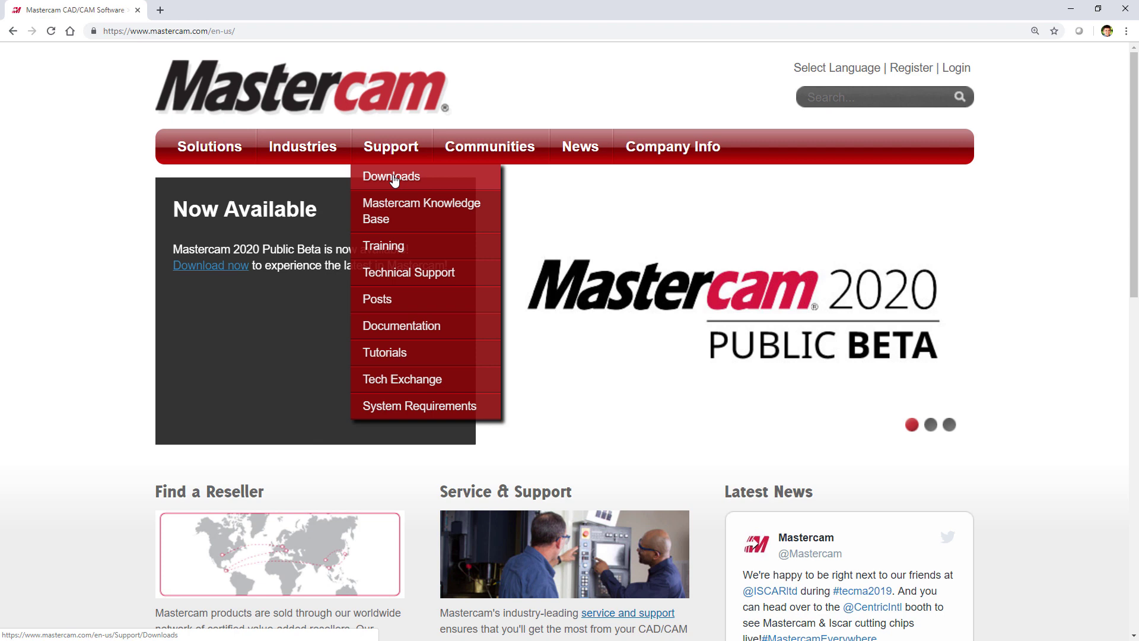
Step: Go to Mastercam downloads on Mastercam.com and log in with the saved credentials
{"action": "left_click", "coordinate": [394, 178]}
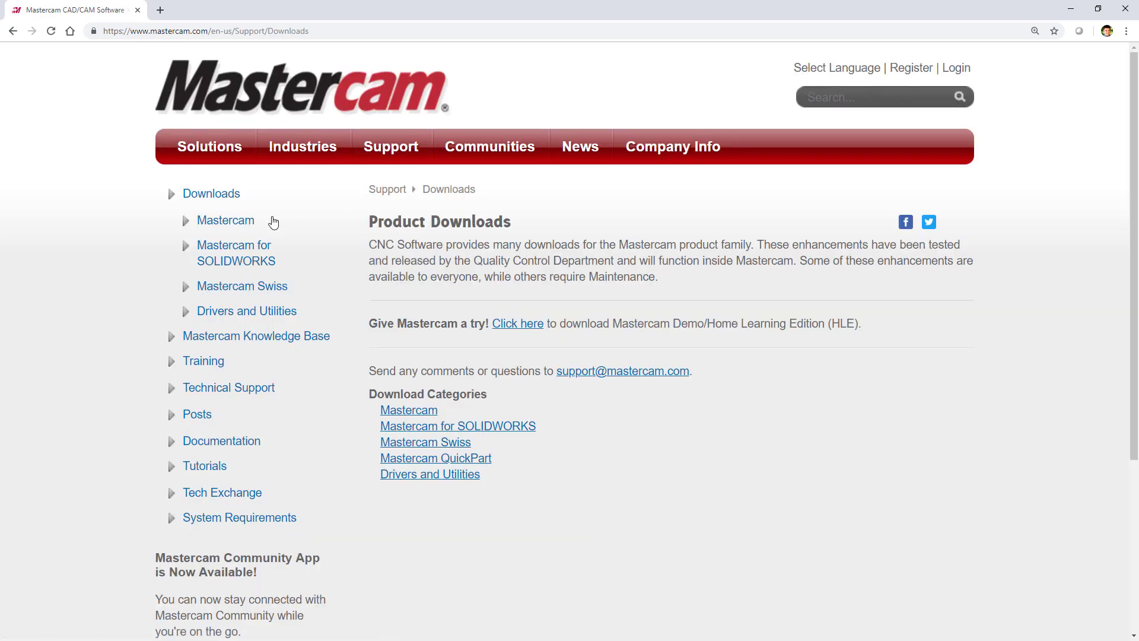
{"action": "left_click", "coordinate": [228, 223]}
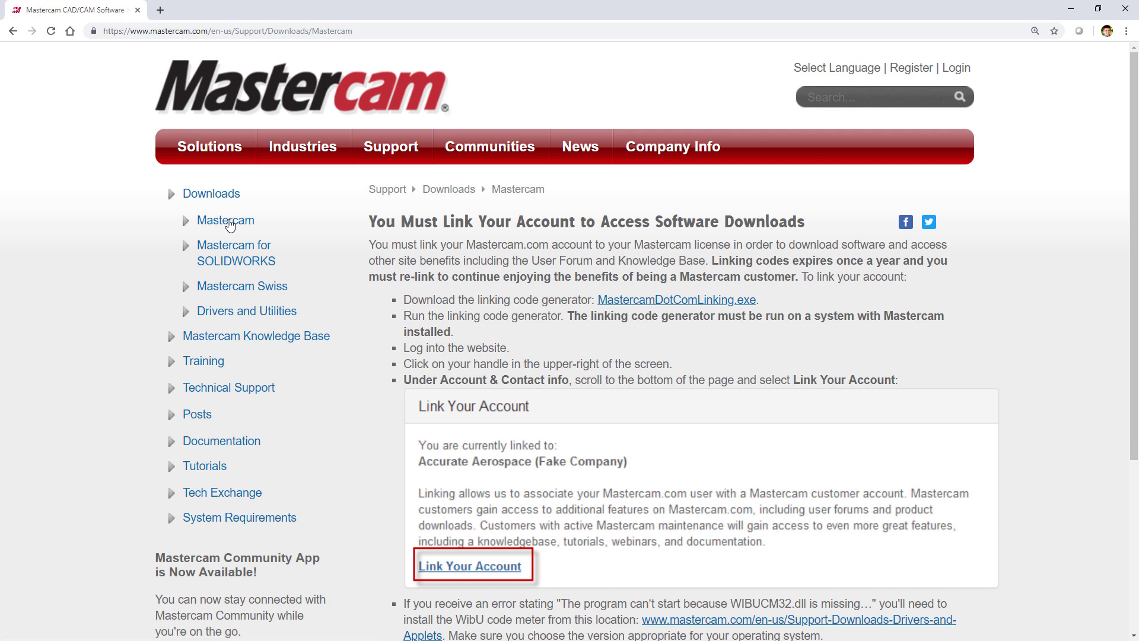
{"action": "mouse_move", "coordinate": [1133, 251]}
{"action": "left_mouse_down"}
{"action": "mouse_move", "coordinate": [1136, 299]}
{"action": "mouse_move", "coordinate": [1135, 256]}
{"action": "left_mouse_up"}
{"action": "left_click", "coordinate": [959, 72]}
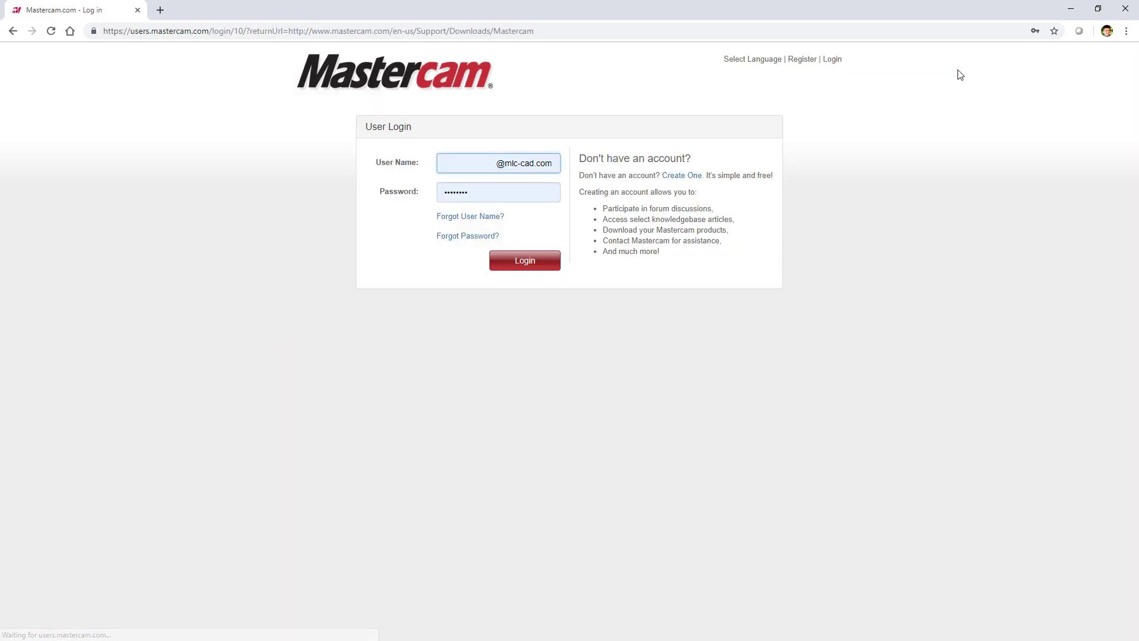
{"action": "left_click", "coordinate": [509, 290]}
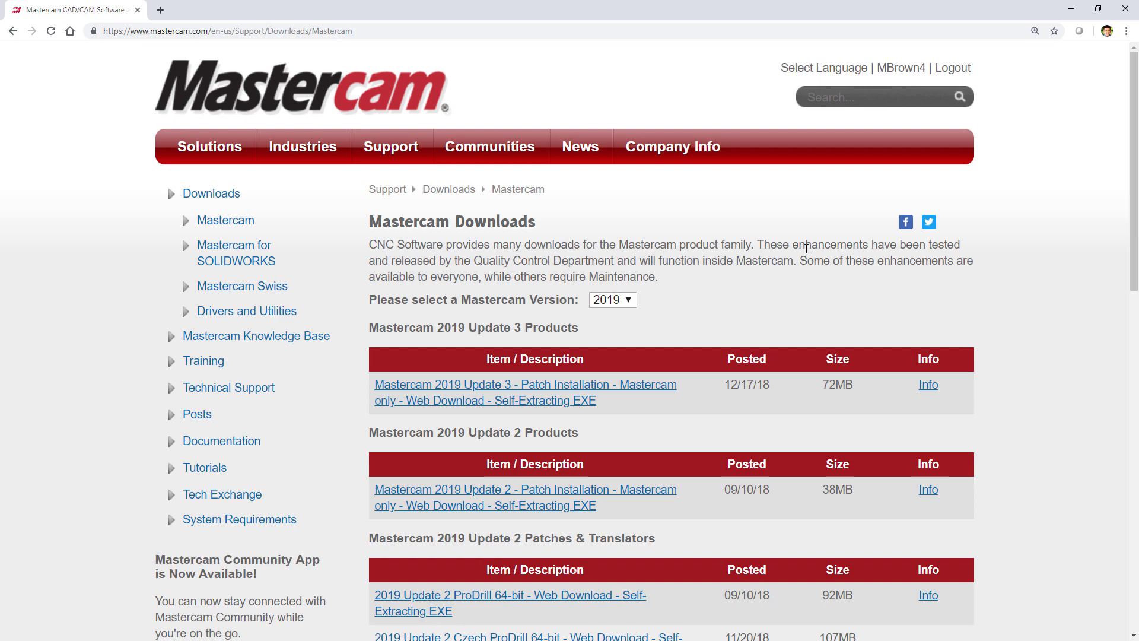
Step: Keep version 2019 and review the Info for the Update 1 full Mastercam-only installer
{"action": "left_click", "coordinate": [628, 299]}
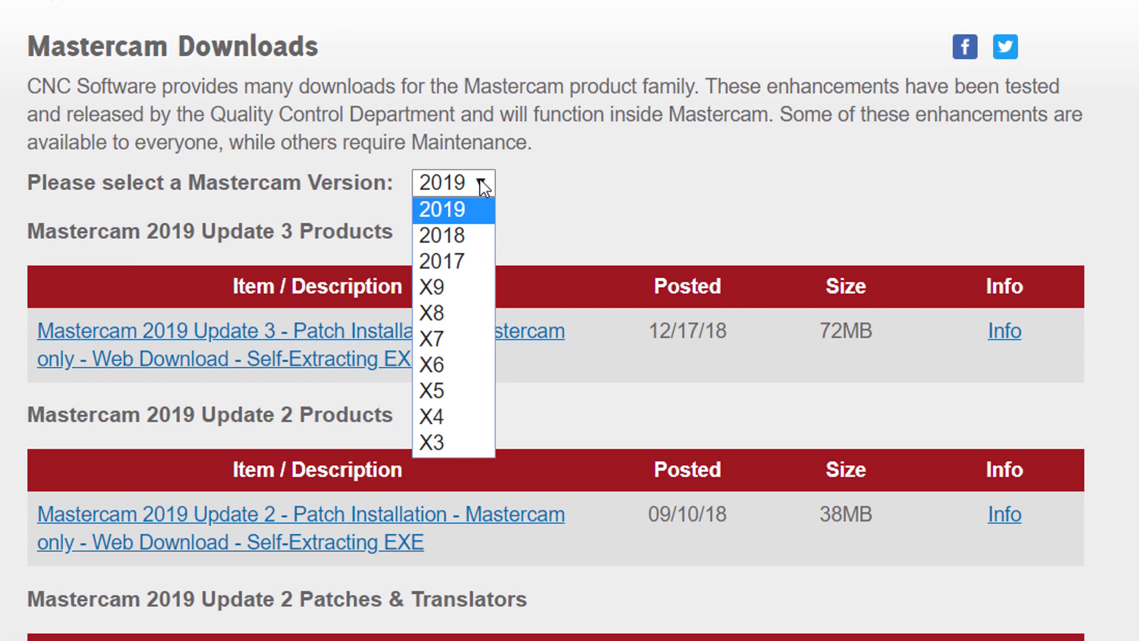
{"action": "left_click", "coordinate": [526, 183]}
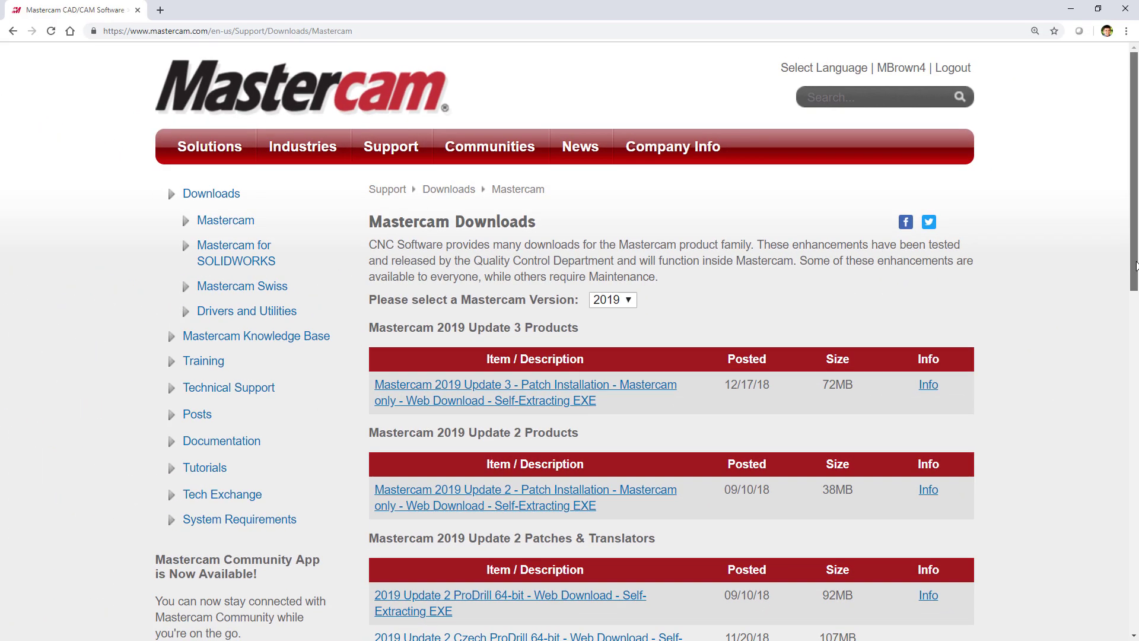
{"action": "left_click_drag", "start_coordinate": [1137, 263], "coordinate": [1131, 436]}
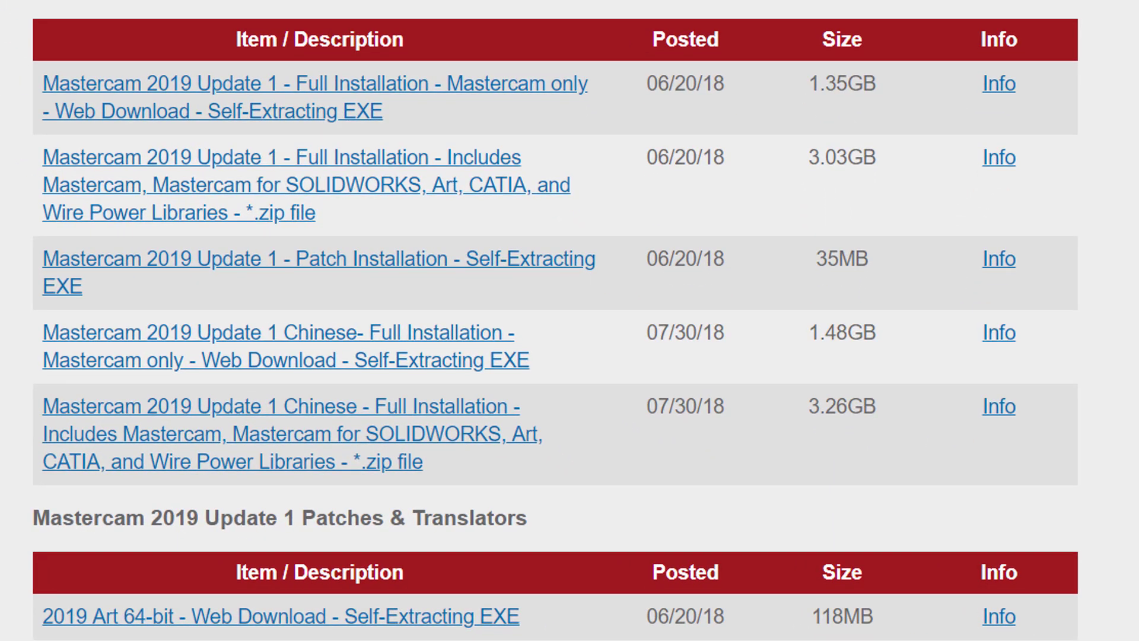
{"action": "left_click", "coordinate": [992, 84]}
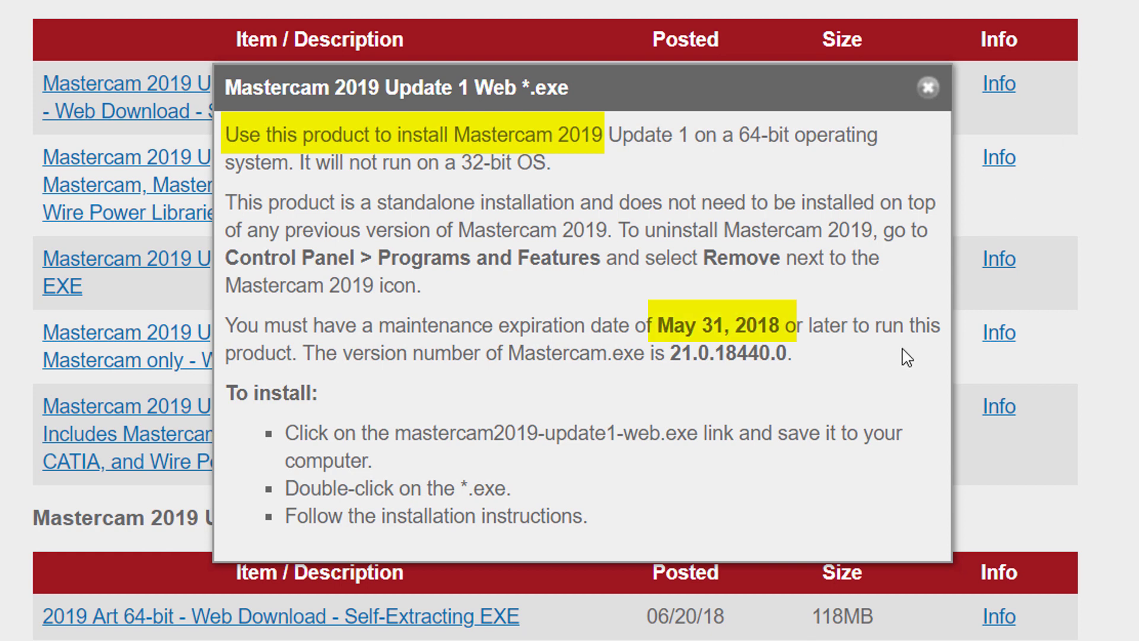
{"action": "left_click", "coordinate": [929, 87]}
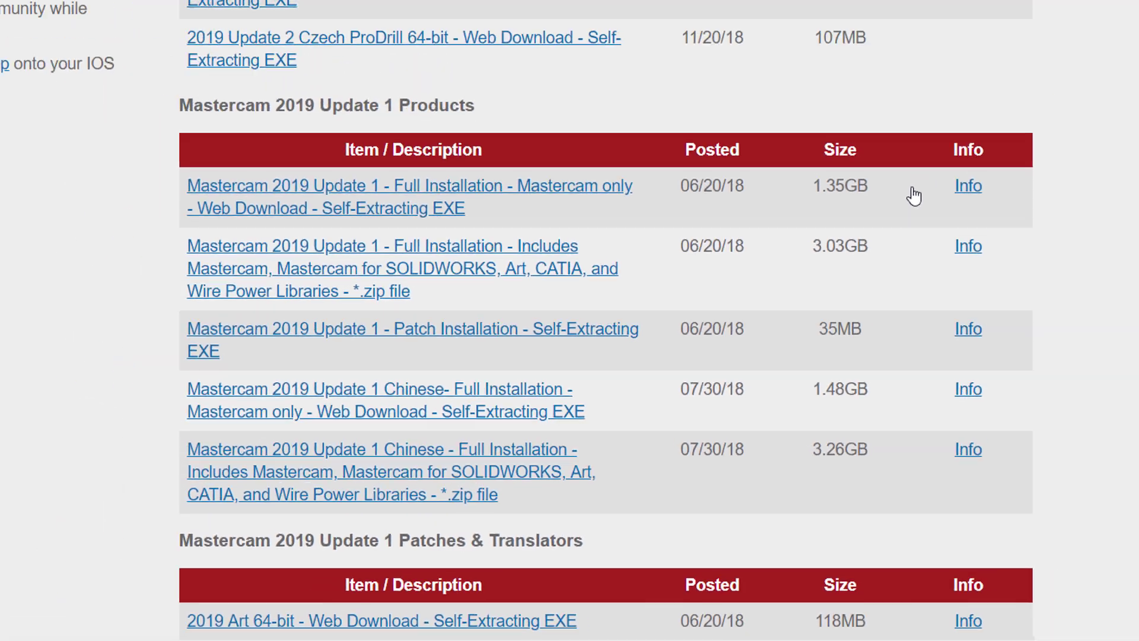
Step: Download 'Full Installation - Mastercam only' and run mastercam2019-update1-web from Downloads
{"action": "left_click", "coordinate": [653, 324]}
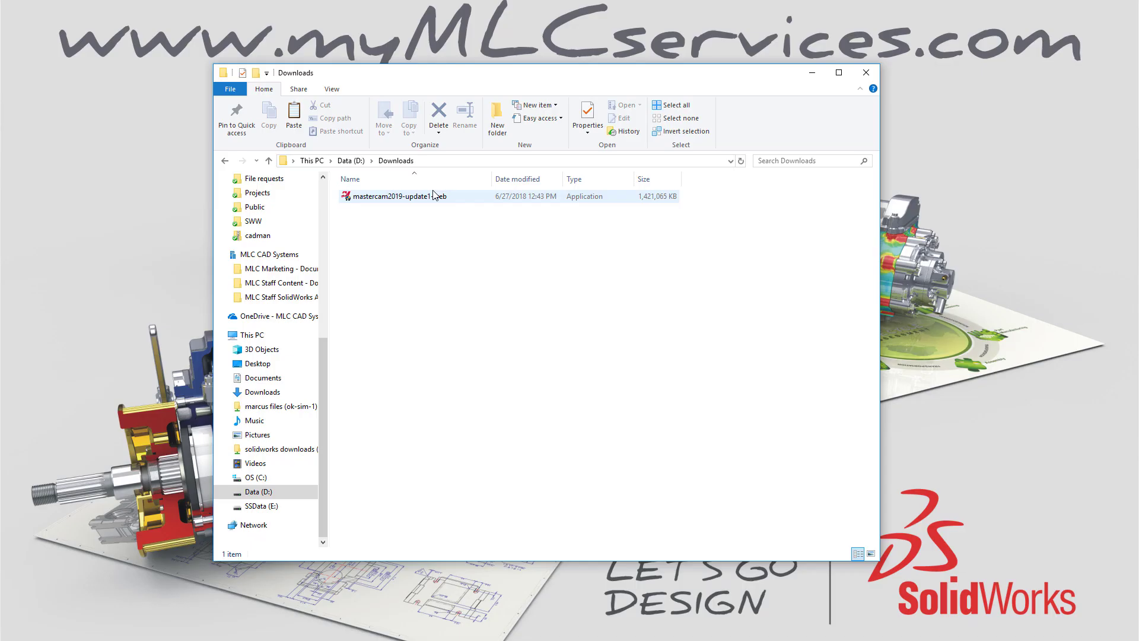
{"action": "double_click", "coordinate": [434, 195]}
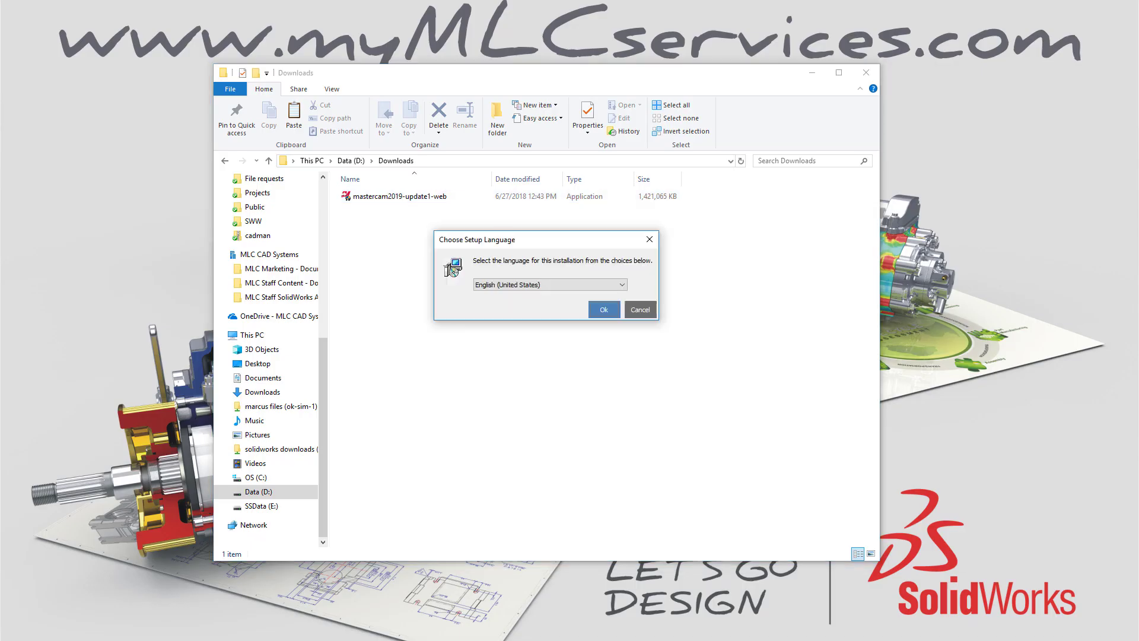
Step: Use English setup, then set the user name and company 'MLC CAD Systems'
{"action": "left_click", "coordinate": [604, 312]}
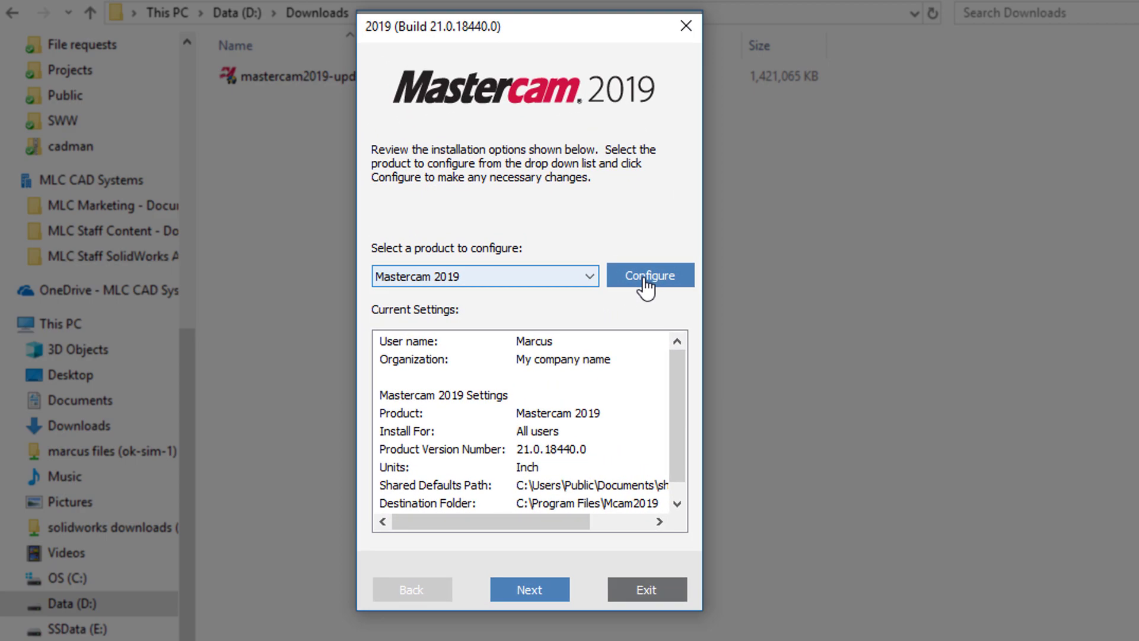
{"action": "left_click", "coordinate": [644, 279]}
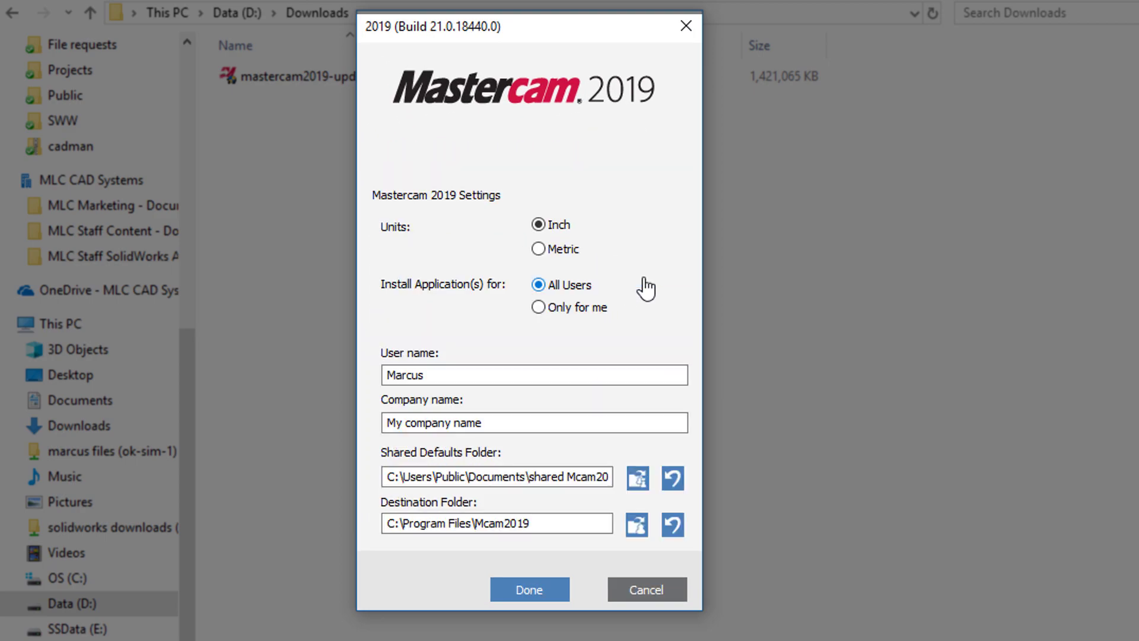
{"action": "left_click", "coordinate": [503, 374]}
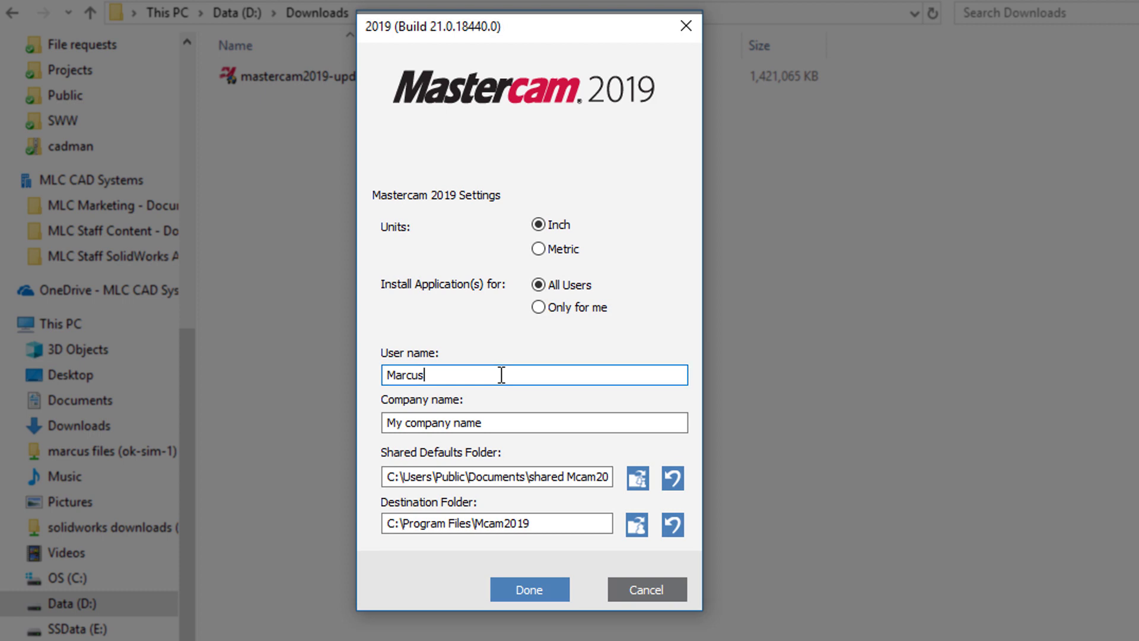
{"action": "type", "text": "Brown"}
{"action": "key", "text": "Tab"}
{"action": "type", "text": "MLC CAD Systems"}
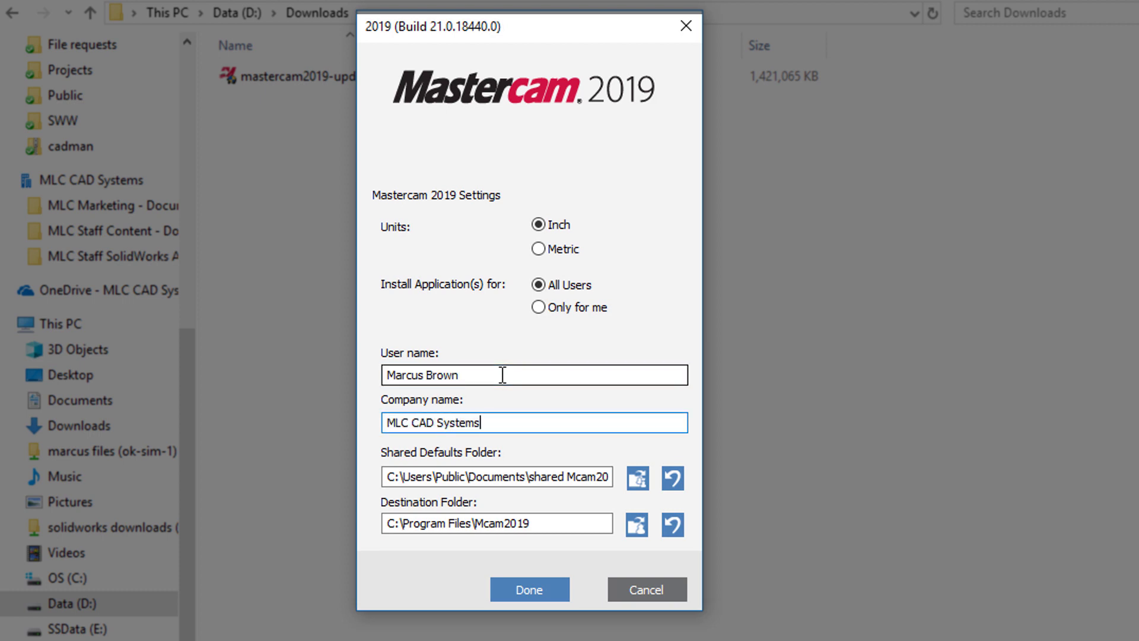
{"action": "left_click", "coordinate": [529, 589]}
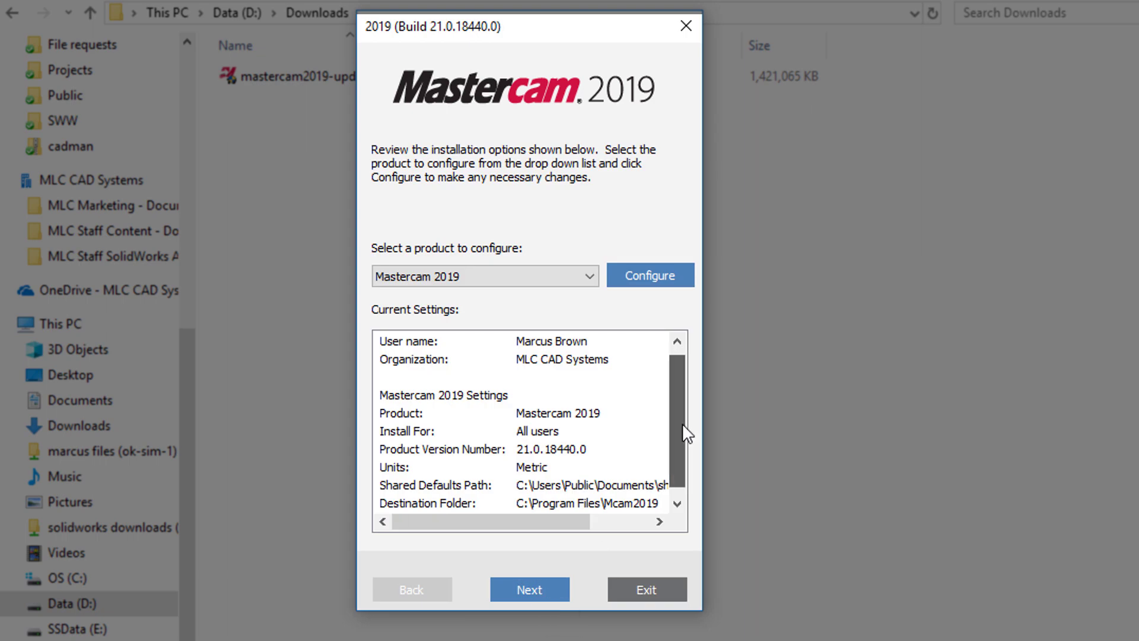
{"action": "left_click_drag", "start_coordinate": [682, 432], "coordinate": [674, 477]}
Step: Accept the license agreement and start installing Mastercam 2019
{"action": "left_click", "coordinate": [529, 589]}
{"action": "left_click", "coordinate": [381, 477]}
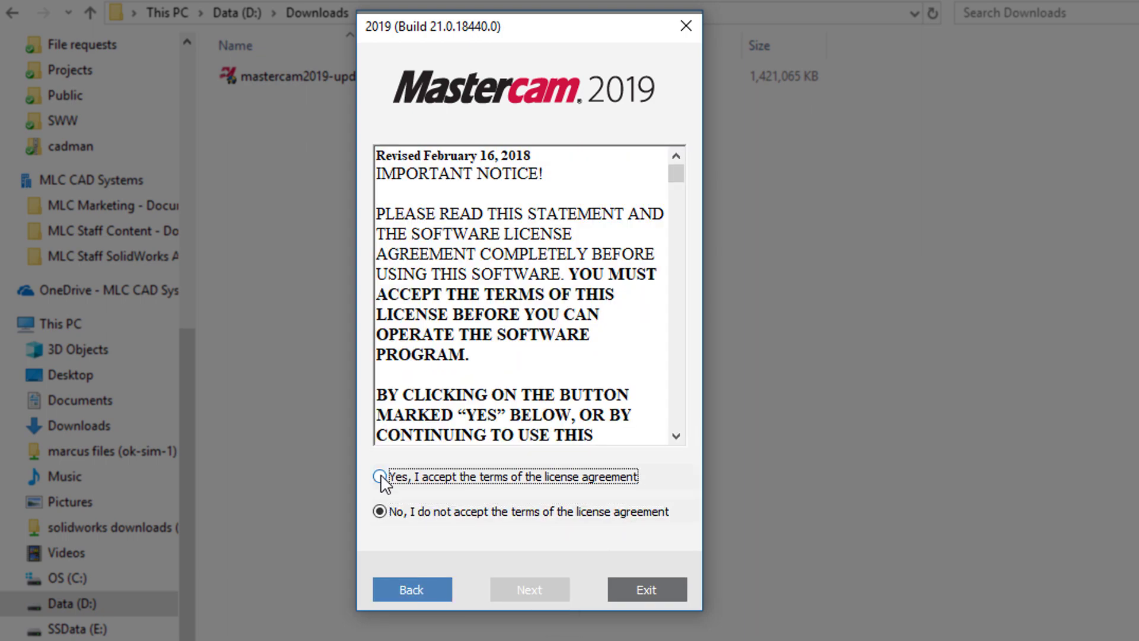
{"action": "left_click_drag", "start_coordinate": [675, 174], "coordinate": [682, 442]}
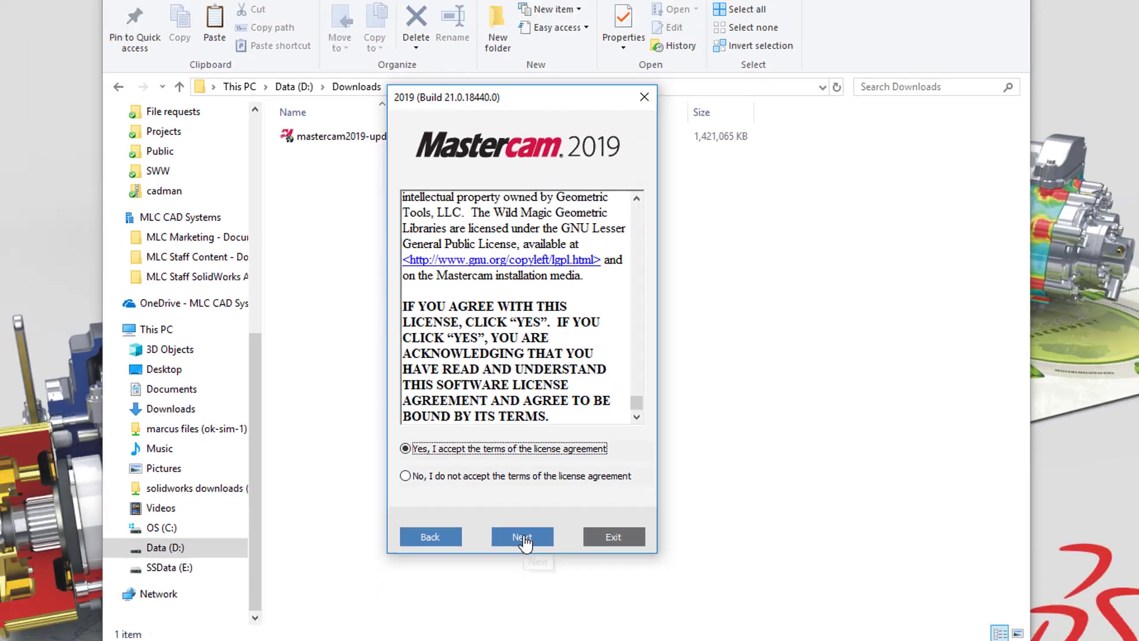
{"action": "left_click", "coordinate": [529, 589]}
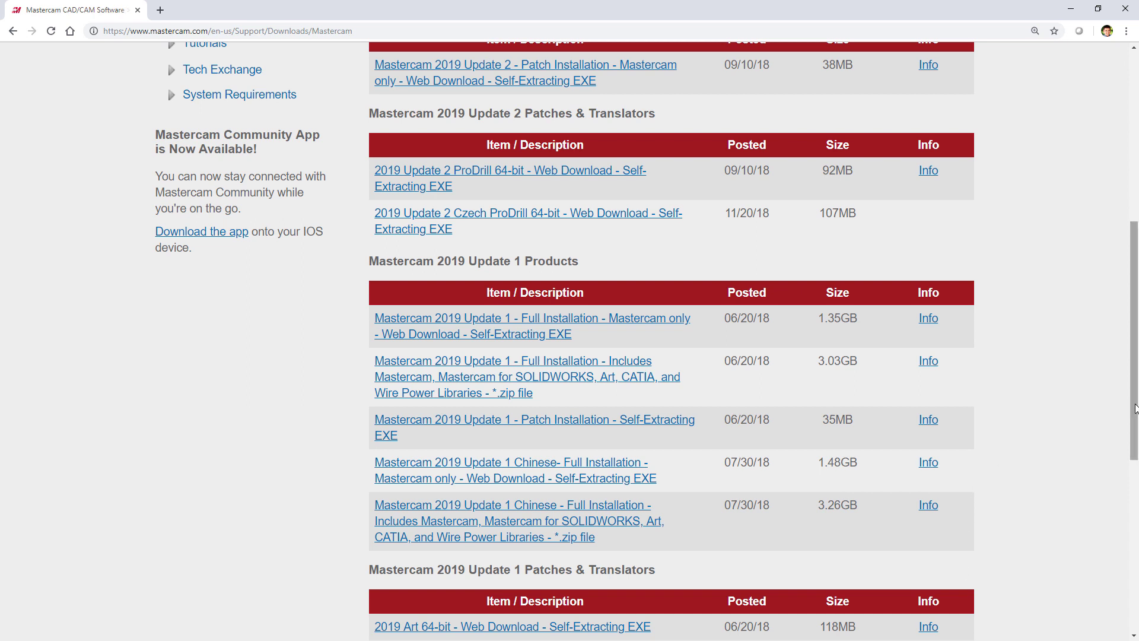
{"action": "mouse_move", "coordinate": [1134, 408]}
{"action": "left_mouse_down"}
{"action": "mouse_move", "coordinate": [1132, 310]}
{"action": "mouse_move", "coordinate": [1113, 287]}
{"action": "left_mouse_up"}
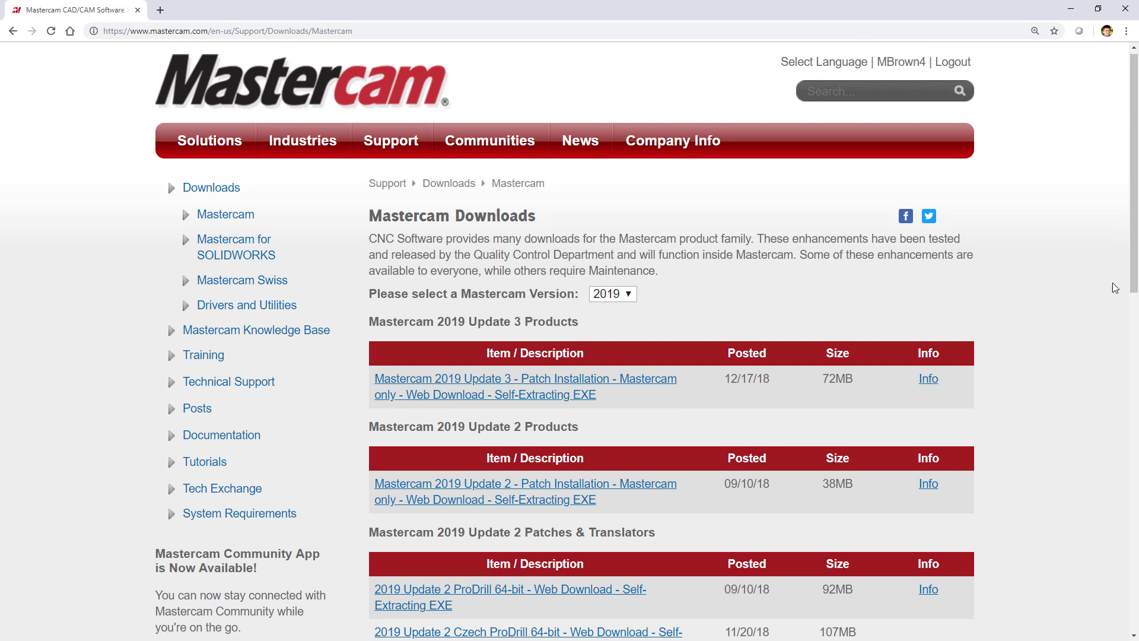